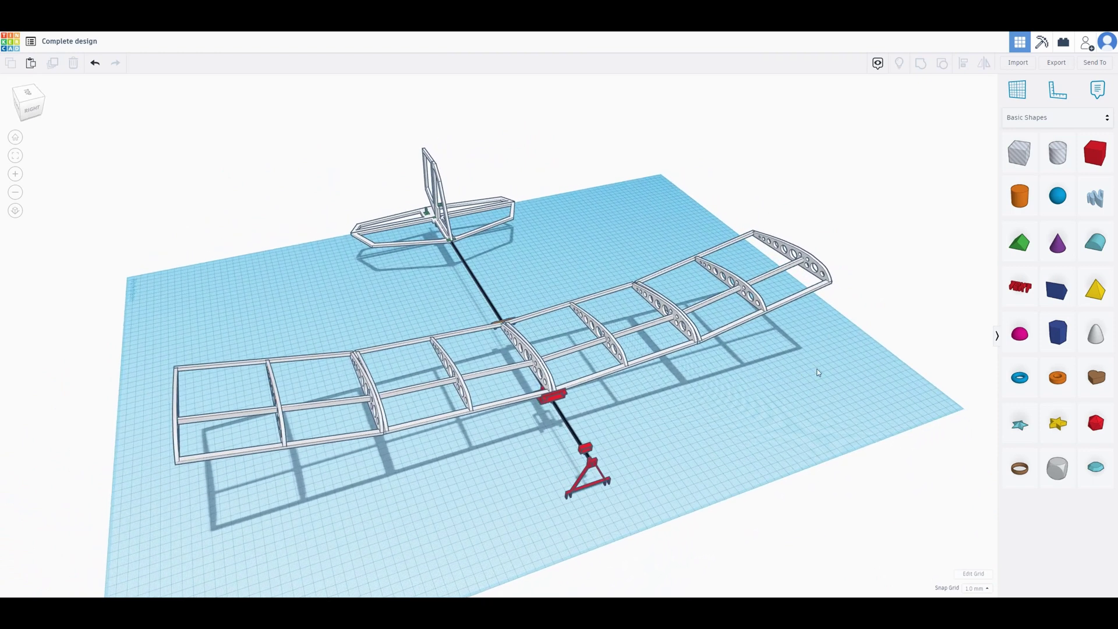
Orbit around the complete plane model to view the wing from several angles
{"action": "right_click_drag", "start_coordinate": [855, 355], "coordinate": [716, 365]}
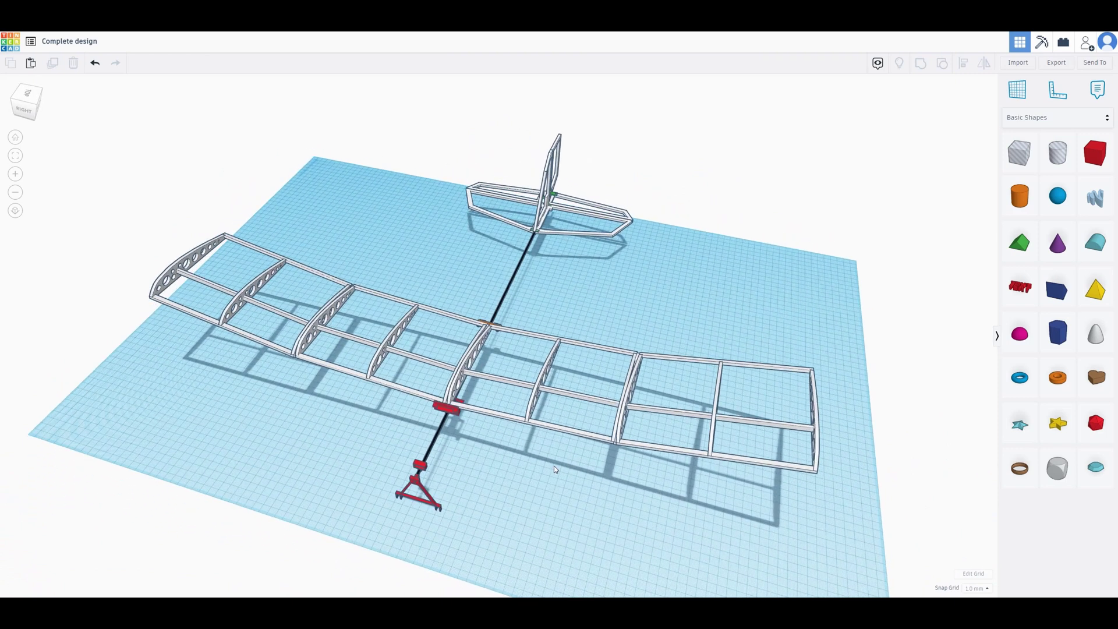
{"action": "right_click_drag", "start_coordinate": [510, 487], "coordinate": [635, 468]}
{"action": "right_click_drag", "start_coordinate": [275, 440], "coordinate": [678, 397]}
{"action": "right_click_drag", "start_coordinate": [771, 315], "coordinate": [469, 287]}
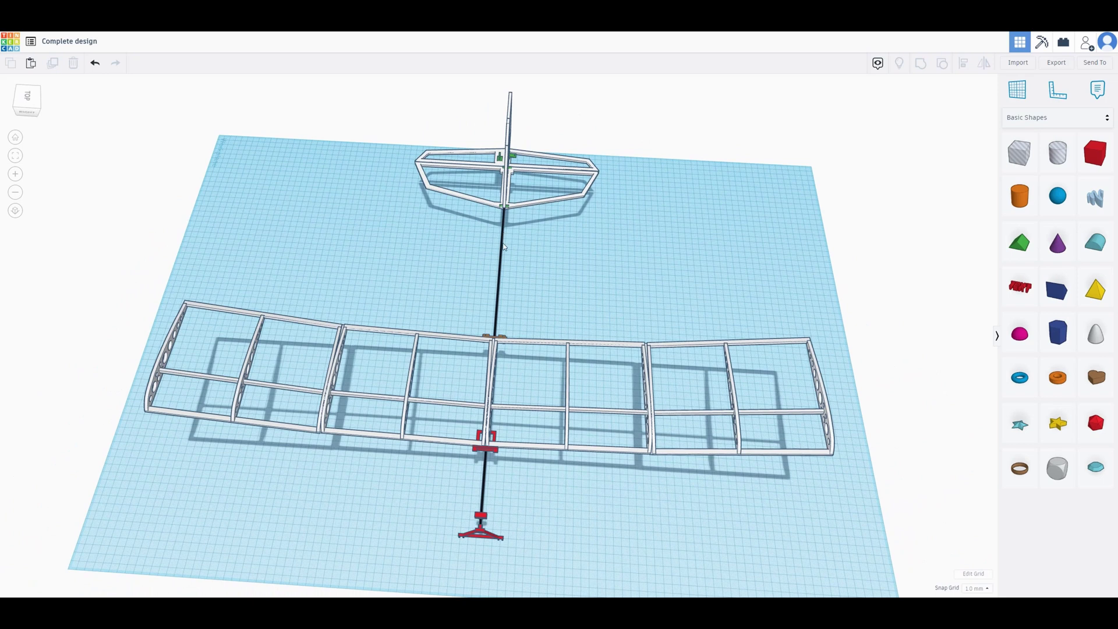
{"action": "right_click_drag", "start_coordinate": [554, 280], "coordinate": [522, 233]}
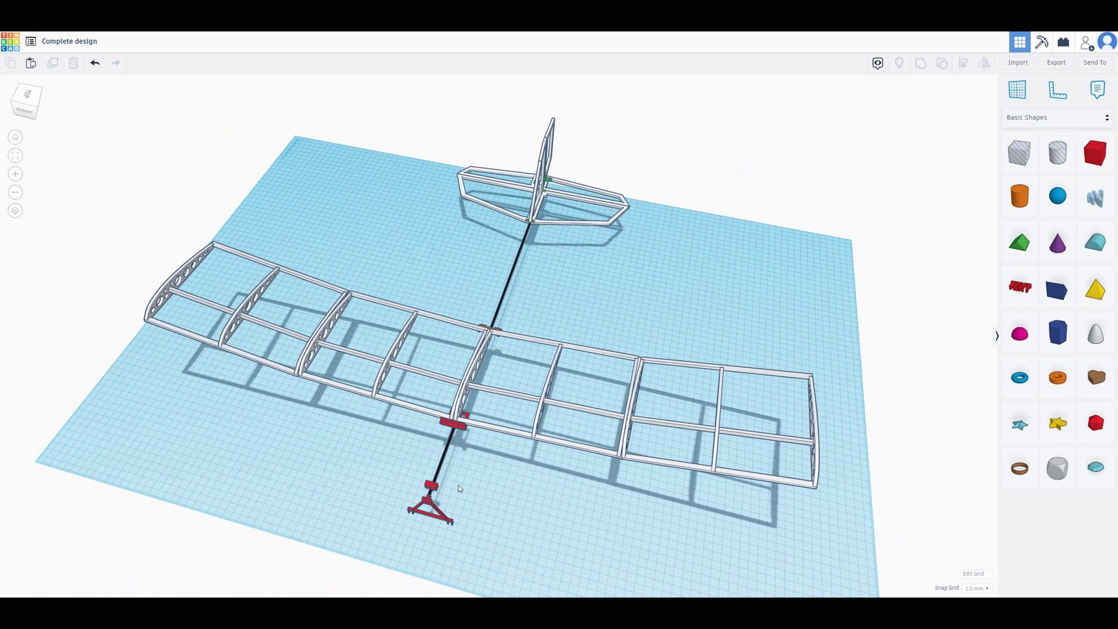
{"action": "right_click_drag", "start_coordinate": [466, 485], "coordinate": [507, 485]}
{"action": "right_click_drag", "start_coordinate": [649, 520], "coordinate": [614, 494]}
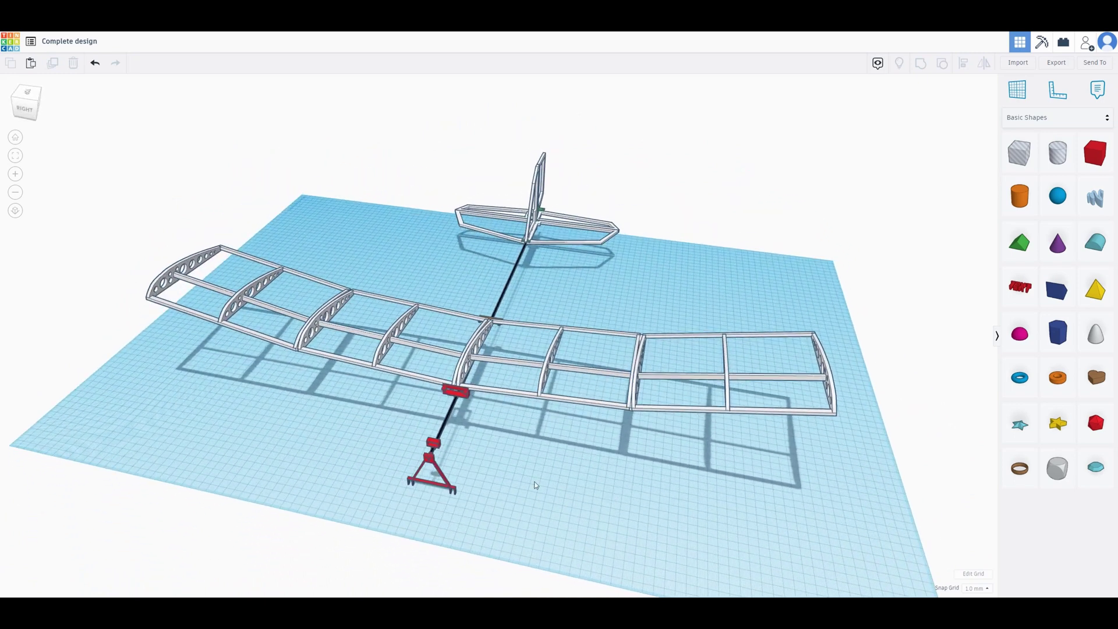
{"action": "right_click_drag", "start_coordinate": [534, 484], "coordinate": [419, 465]}
{"action": "right_click_drag", "start_coordinate": [796, 327], "coordinate": [474, 323]}
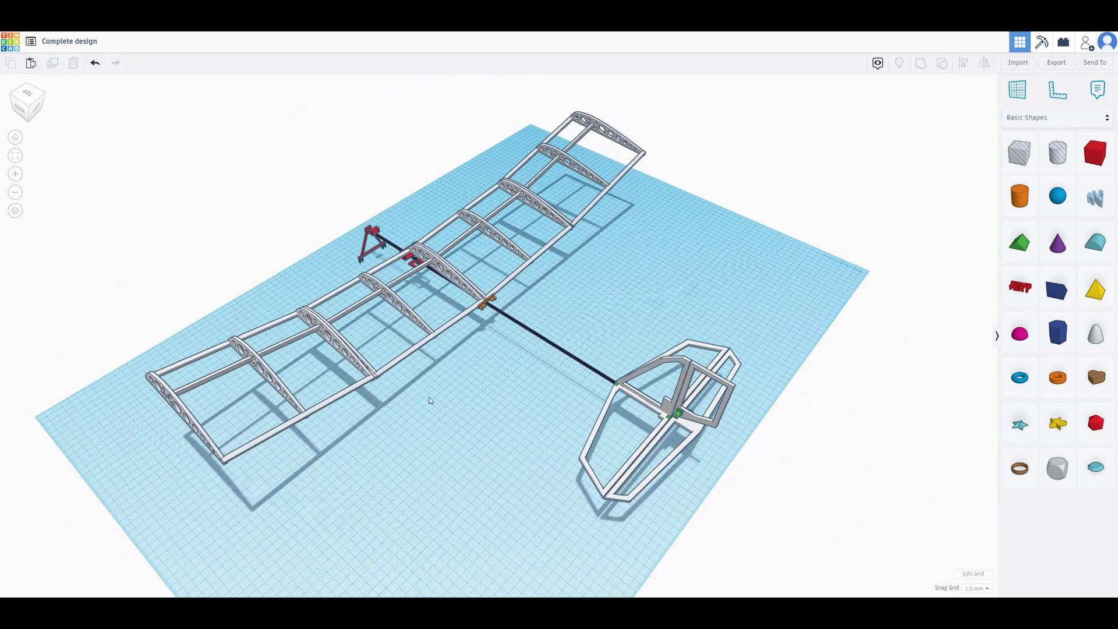
{"action": "right_click_drag", "start_coordinate": [430, 400], "coordinate": [451, 384]}
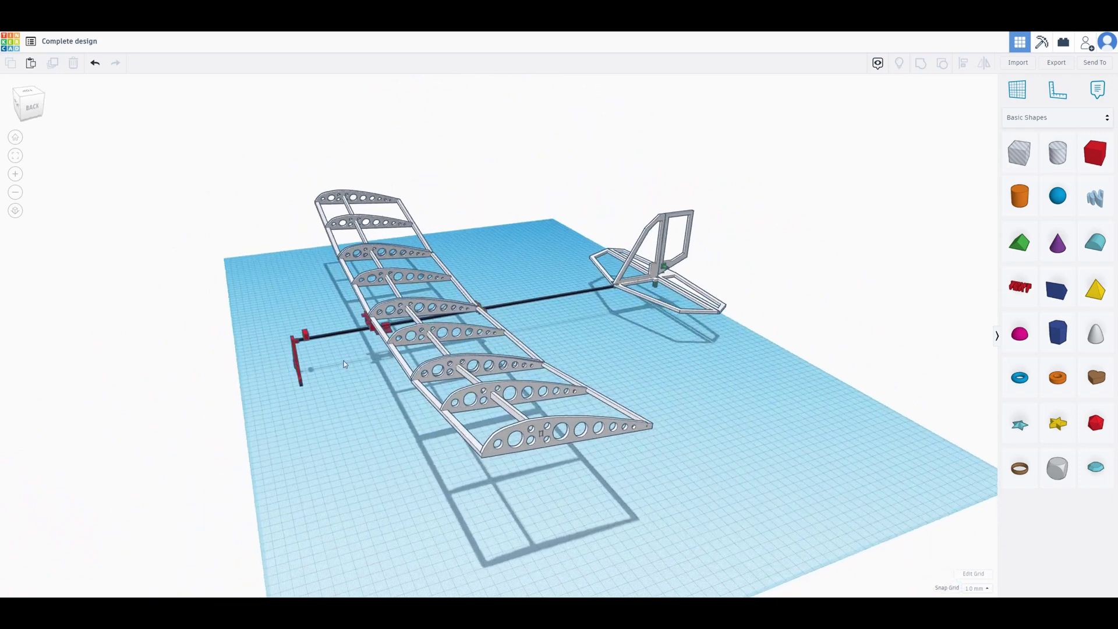
{"action": "right_click_drag", "start_coordinate": [344, 364], "coordinate": [447, 337]}
Orbit to low and diagonal views, ending straight down on the tail pieces
{"action": "right_click_drag", "start_coordinate": [365, 304], "coordinate": [436, 300]}
{"action": "right_click_drag", "start_coordinate": [233, 402], "coordinate": [320, 278]}
{"action": "right_click_drag", "start_coordinate": [220, 300], "coordinate": [532, 417]}
{"action": "right_click_drag", "start_coordinate": [693, 407], "coordinate": [670, 446]}
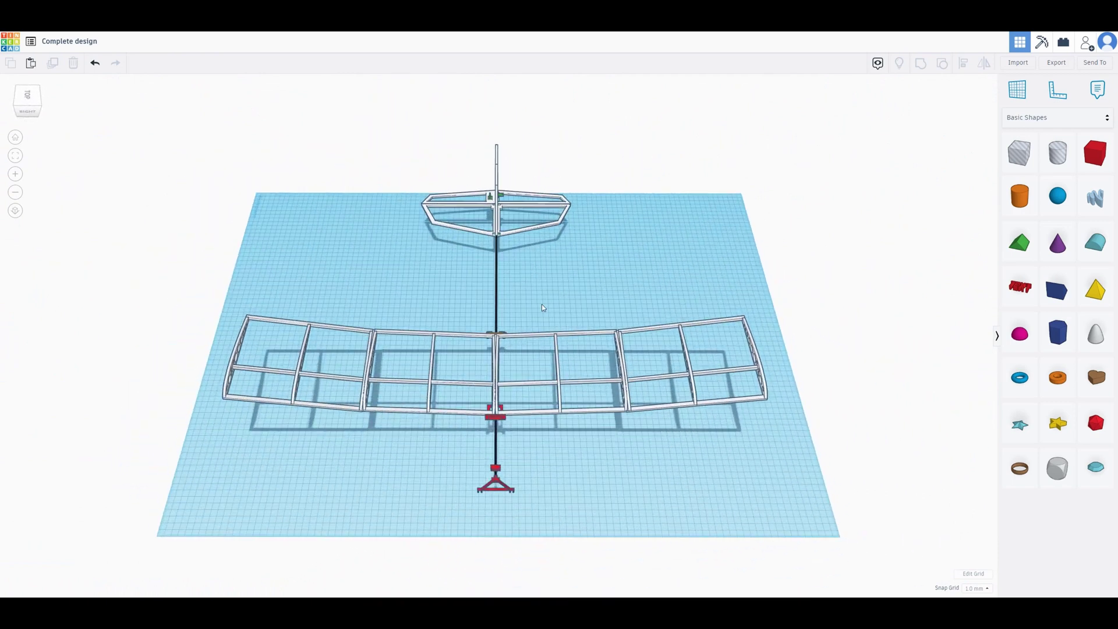
{"action": "scroll", "coordinate": [540, 305], "scroll_direction": "up", "scroll_amount": 4}
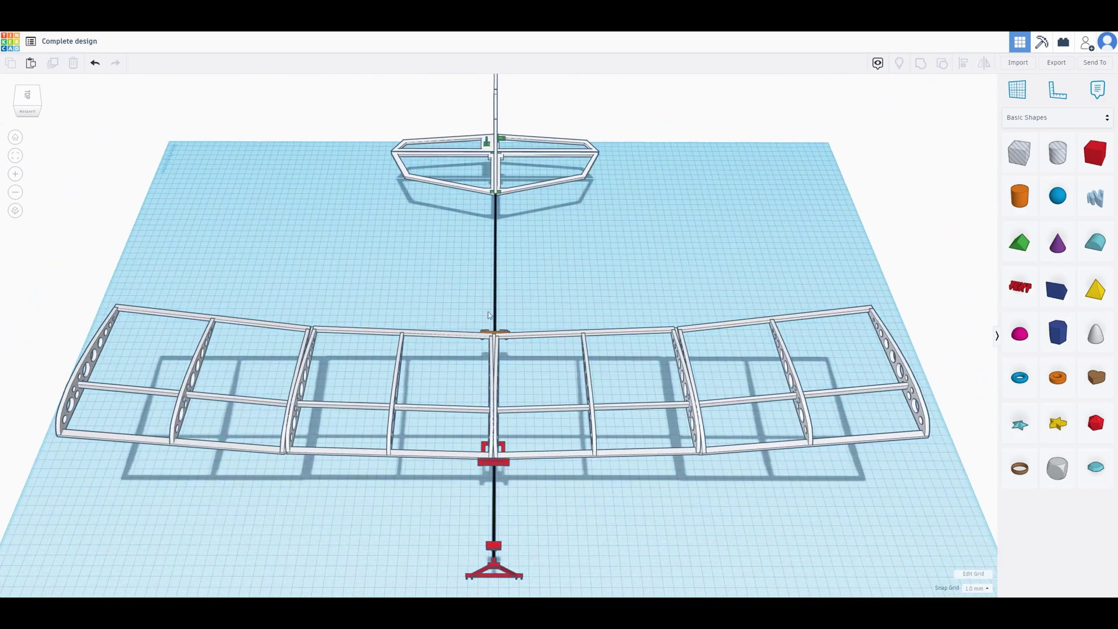
{"action": "right_click_drag", "start_coordinate": [488, 312], "coordinate": [535, 252]}
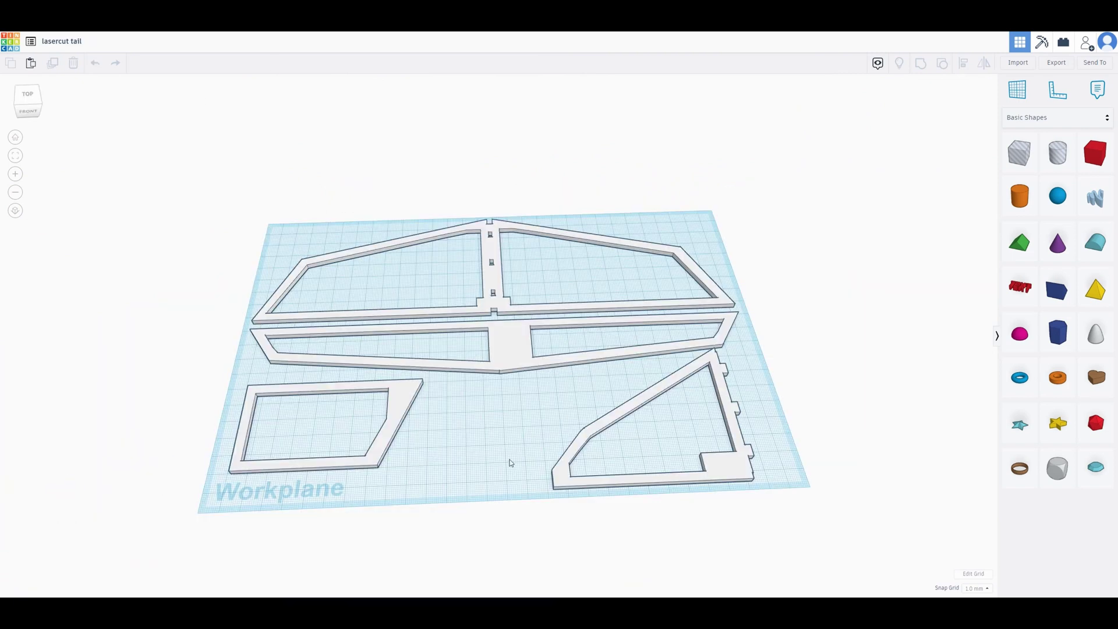
{"action": "right_click_drag", "start_coordinate": [510, 463], "coordinate": [578, 428]}
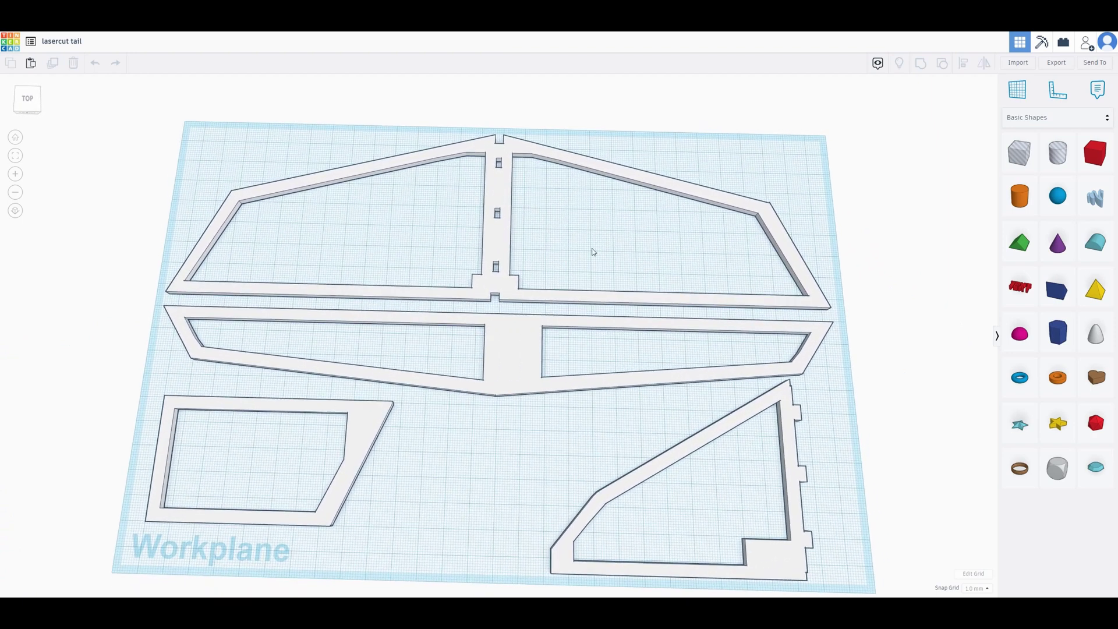
Select all four tail pieces and download them as an SVG file
{"action": "right_click_drag", "start_coordinate": [433, 451], "coordinate": [478, 428]}
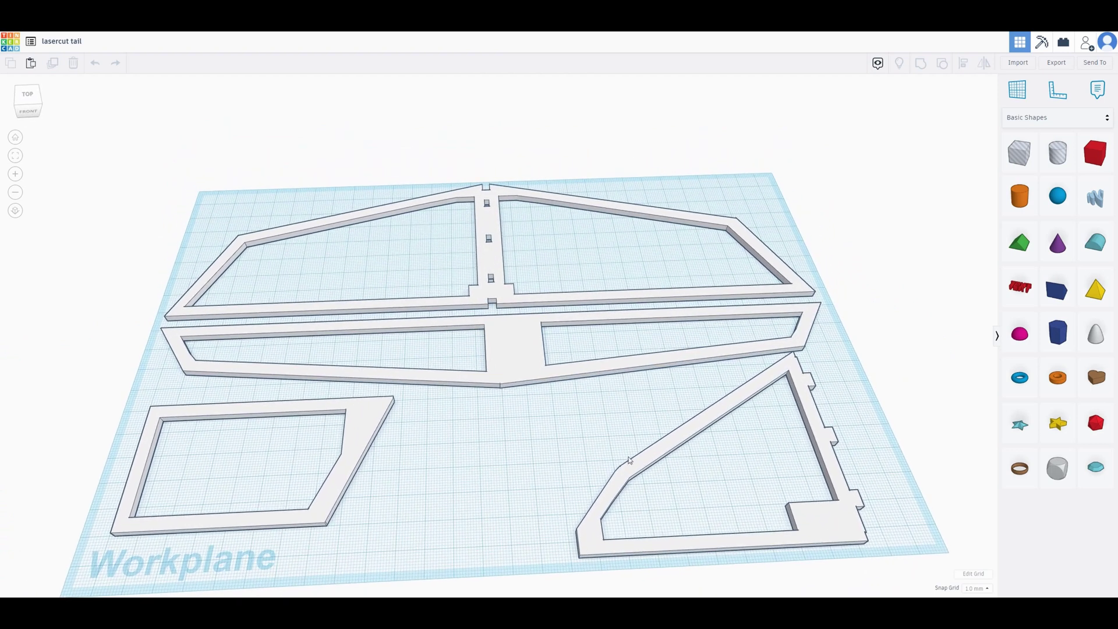
{"action": "right_click_drag", "start_coordinate": [564, 456], "coordinate": [561, 444]}
{"action": "scroll", "coordinate": [183, 217], "scroll_direction": "down", "scroll_amount": 3}
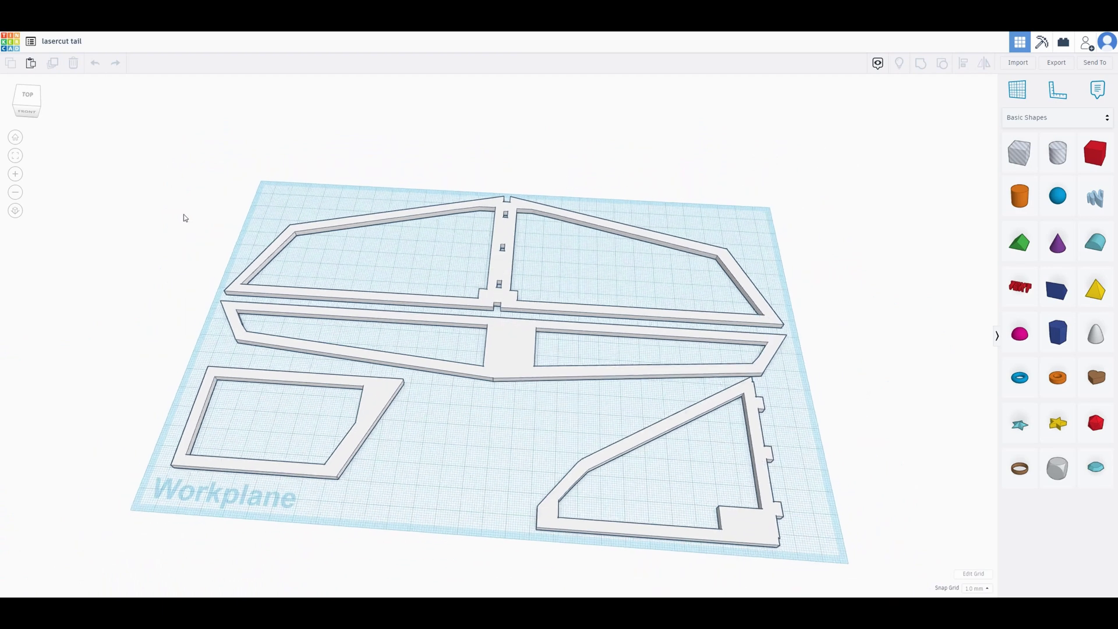
{"action": "mouse_move", "coordinate": [182, 217]}
{"action": "right_mouse_down"}
{"action": "mouse_move", "coordinate": [229, 227]}
{"action": "mouse_move", "coordinate": [173, 199]}
{"action": "right_mouse_up"}
{"action": "right_click_drag", "start_coordinate": [662, 295], "coordinate": [551, 270]}
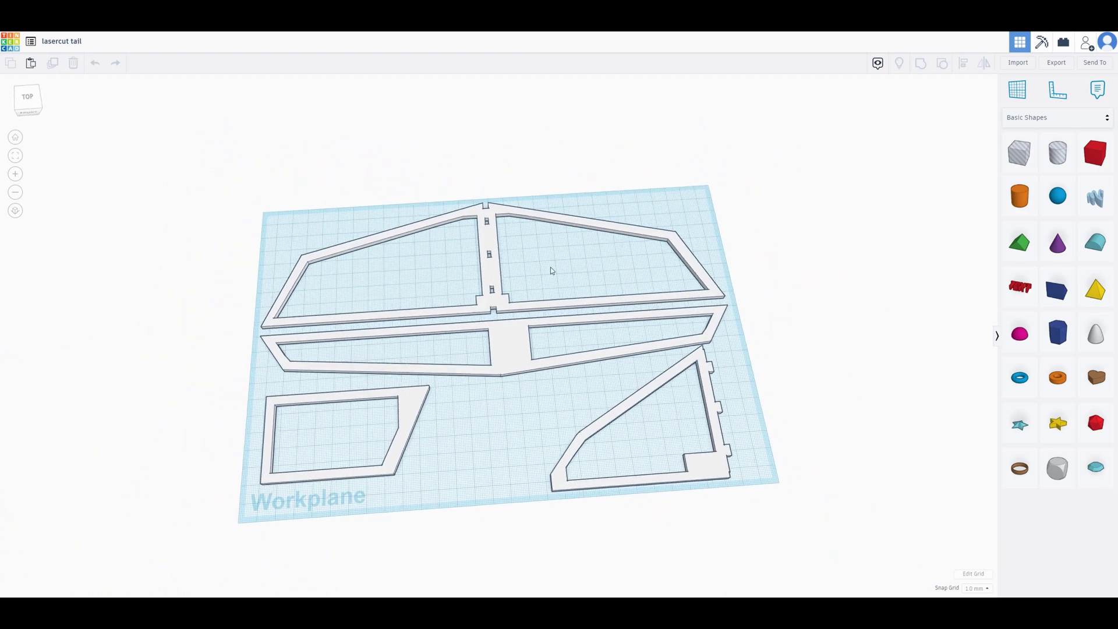
{"action": "left_click_drag", "start_coordinate": [177, 181], "coordinate": [806, 553]}
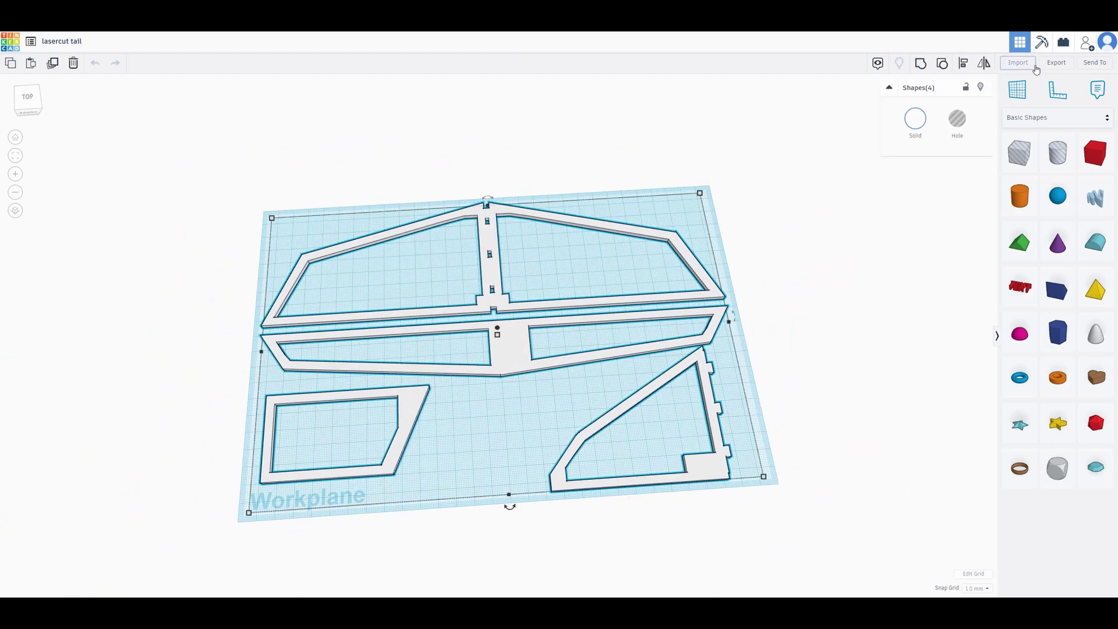
{"action": "left_click", "coordinate": [1057, 62]}
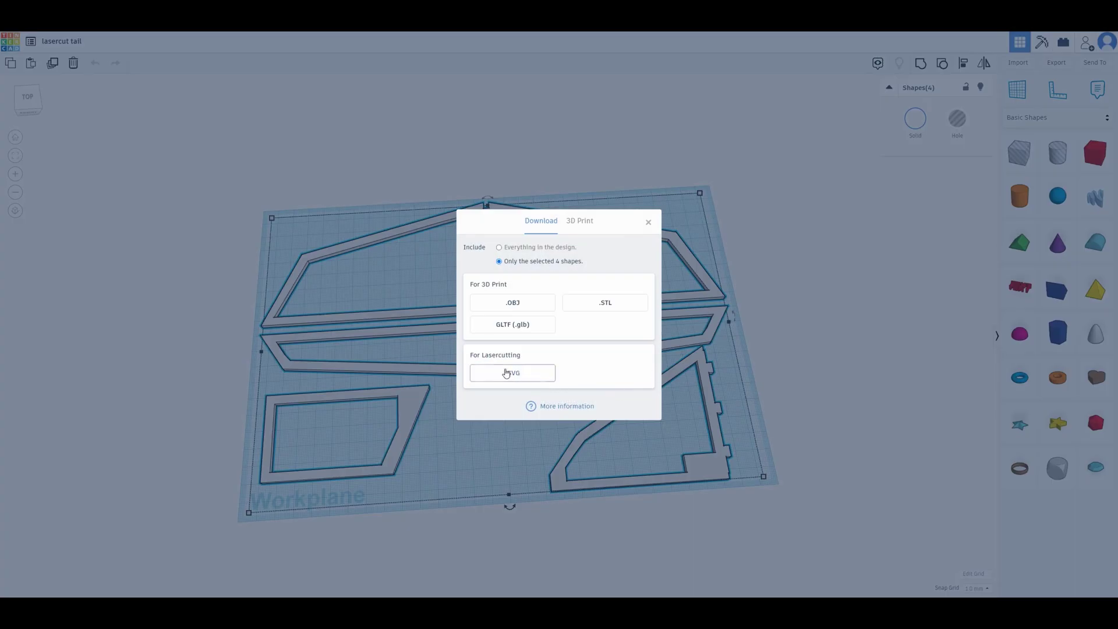
{"action": "left_click", "coordinate": [525, 377]}
{"action": "left_click", "coordinate": [648, 222]}
Deselect the four tail pieces on the workplane
{"action": "scroll", "coordinate": [804, 291], "scroll_direction": "up", "scroll_amount": 3}
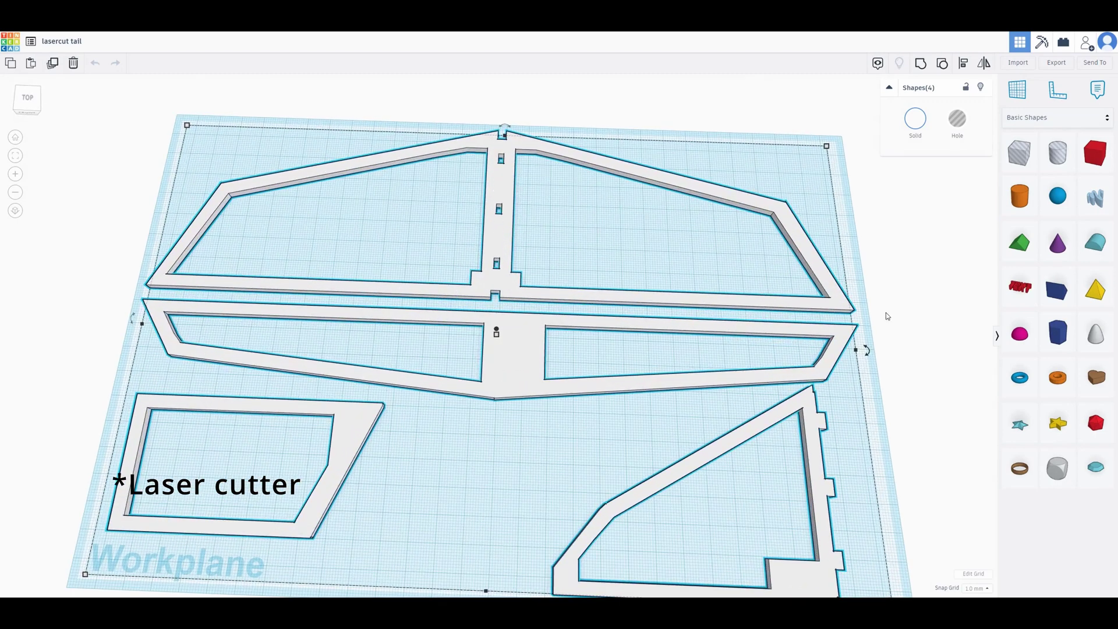
{"action": "scroll", "coordinate": [483, 453], "scroll_direction": "down", "scroll_amount": 4}
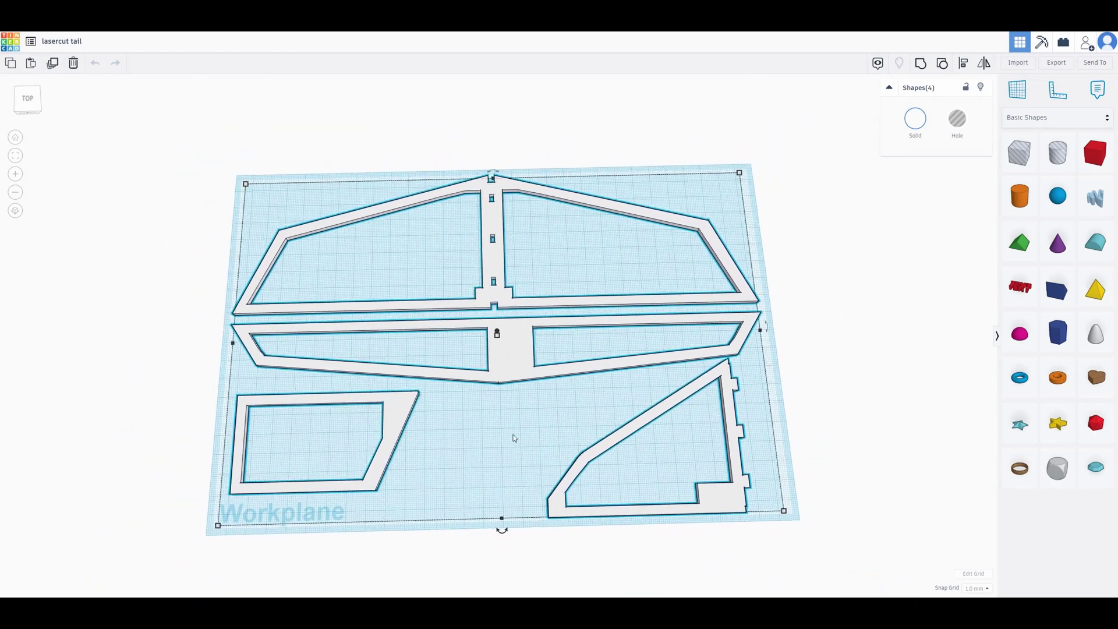
{"action": "left_click", "coordinate": [853, 297]}
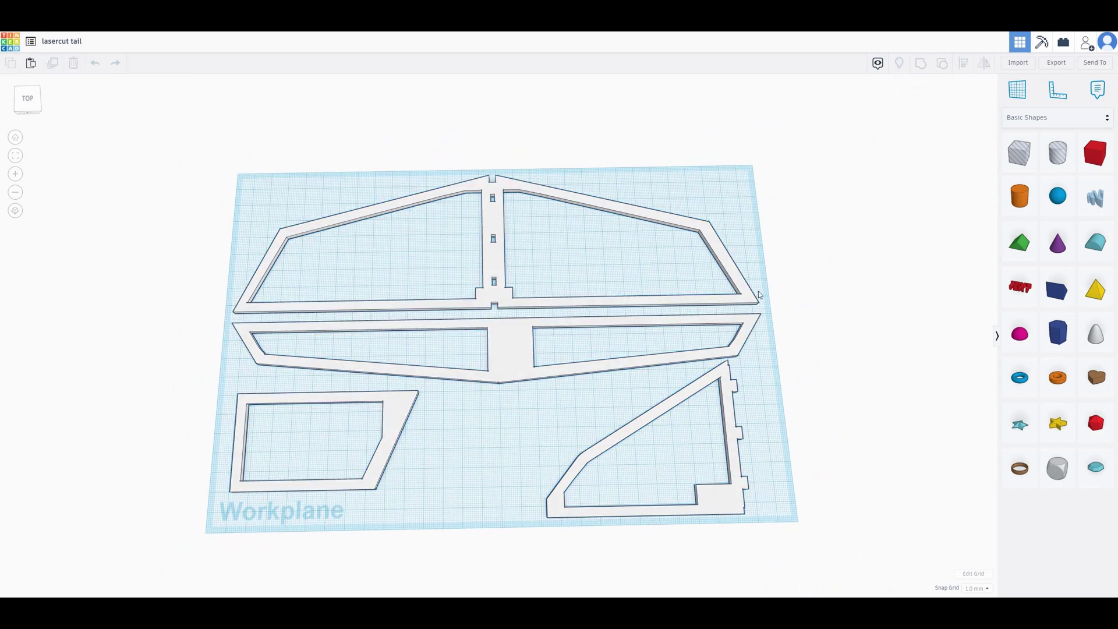
Orbit around the lasercut tail sheet to inspect its four pieces from several angles
{"action": "right_click_drag", "start_coordinate": [760, 295], "coordinate": [831, 291]}
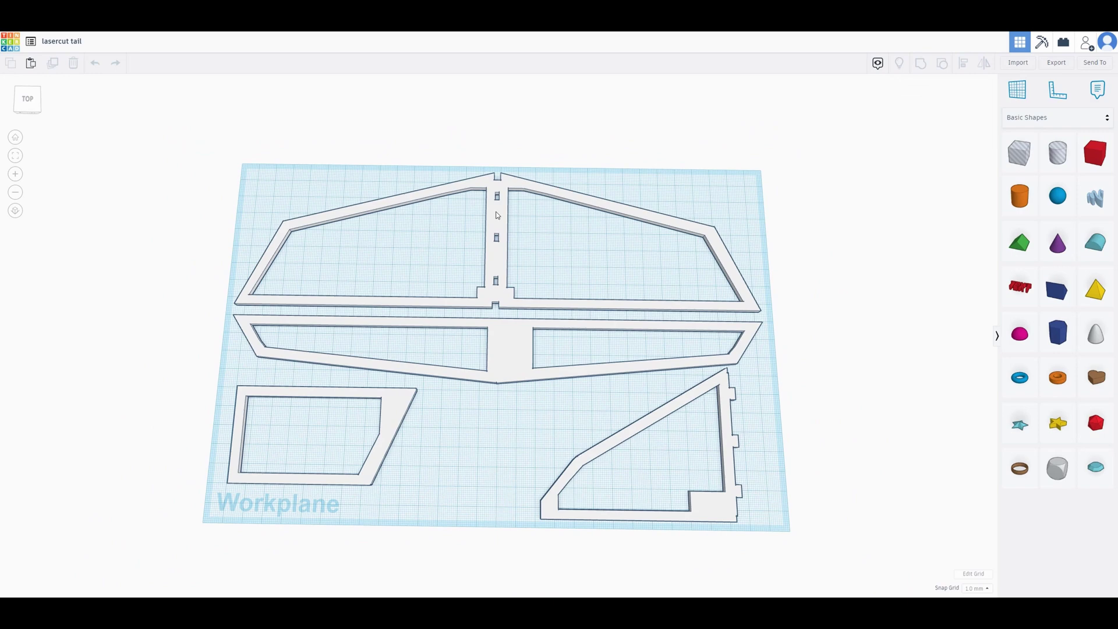
{"action": "right_click_drag", "start_coordinate": [505, 425], "coordinate": [499, 452]}
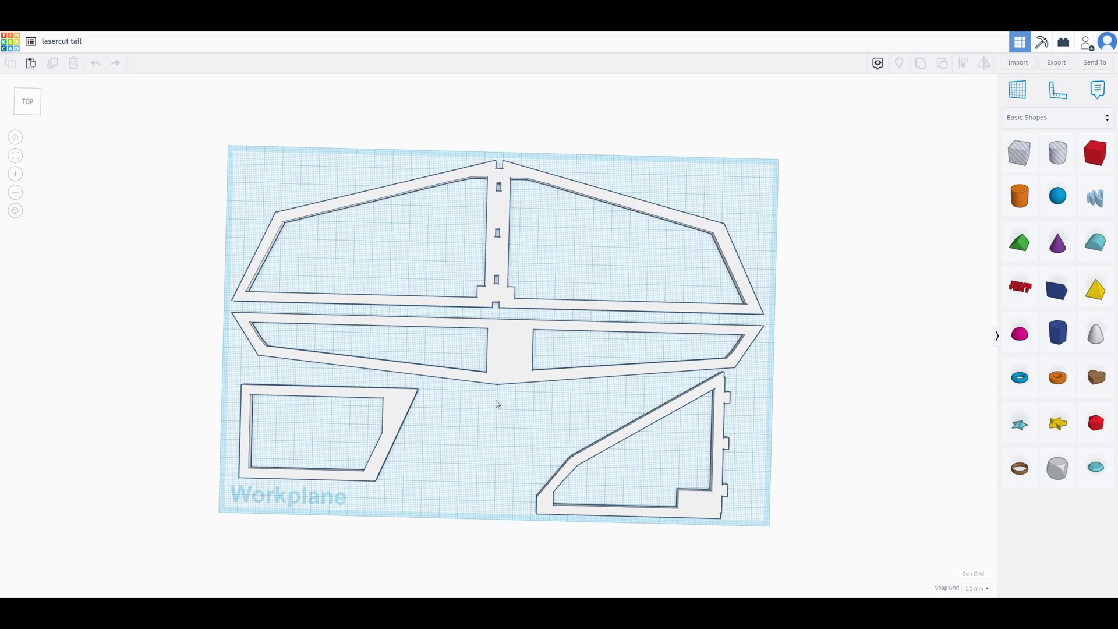
{"action": "right_click_drag", "start_coordinate": [497, 404], "coordinate": [491, 429]}
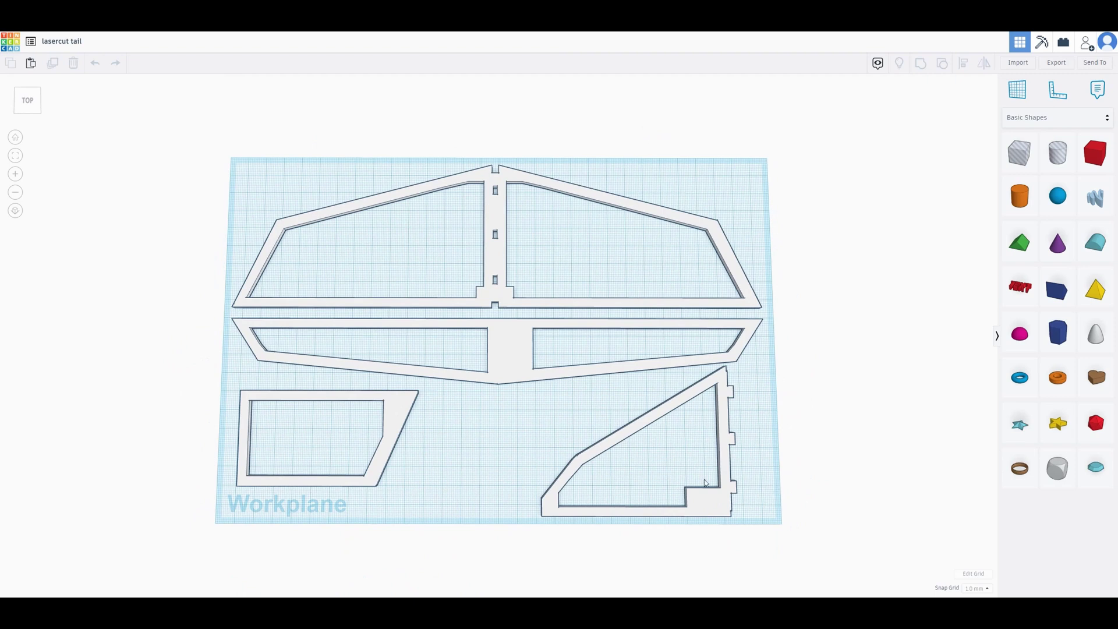
{"action": "right_click_drag", "start_coordinate": [441, 493], "coordinate": [449, 481]}
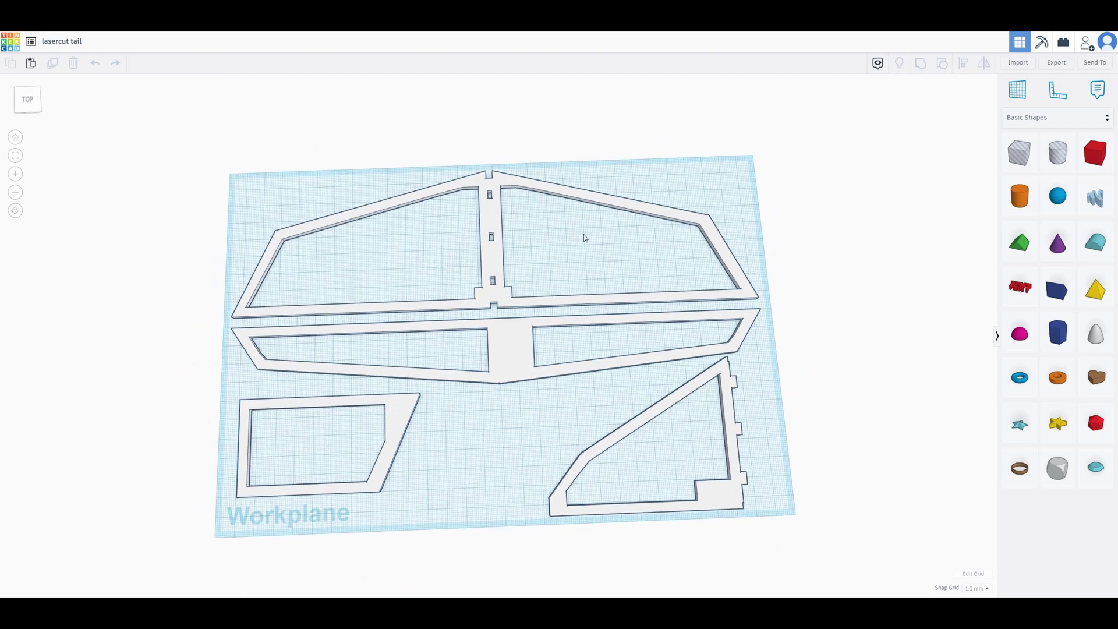
{"action": "right_click_drag", "start_coordinate": [585, 236], "coordinate": [585, 245]}
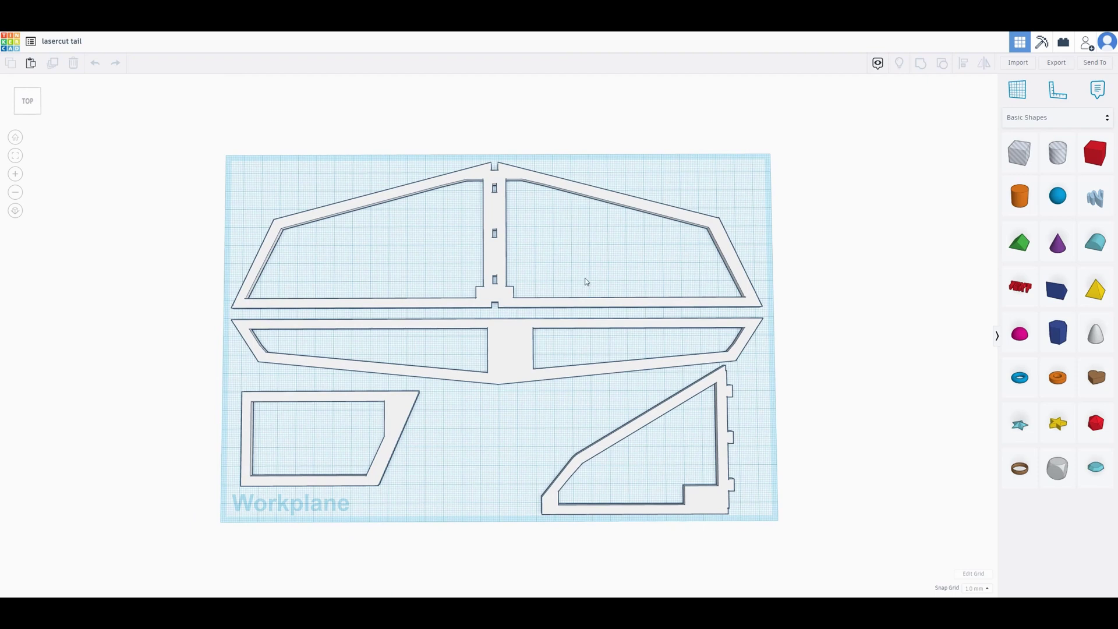
{"action": "right_click_drag", "start_coordinate": [591, 277], "coordinate": [572, 210]}
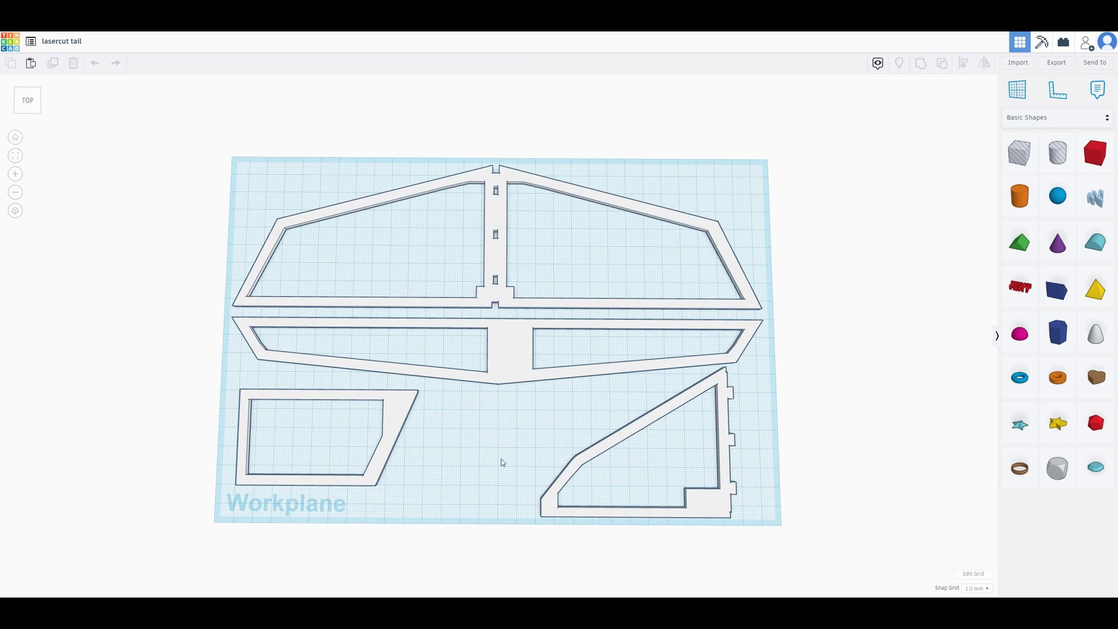
{"action": "right_click_drag", "start_coordinate": [502, 462], "coordinate": [467, 438]}
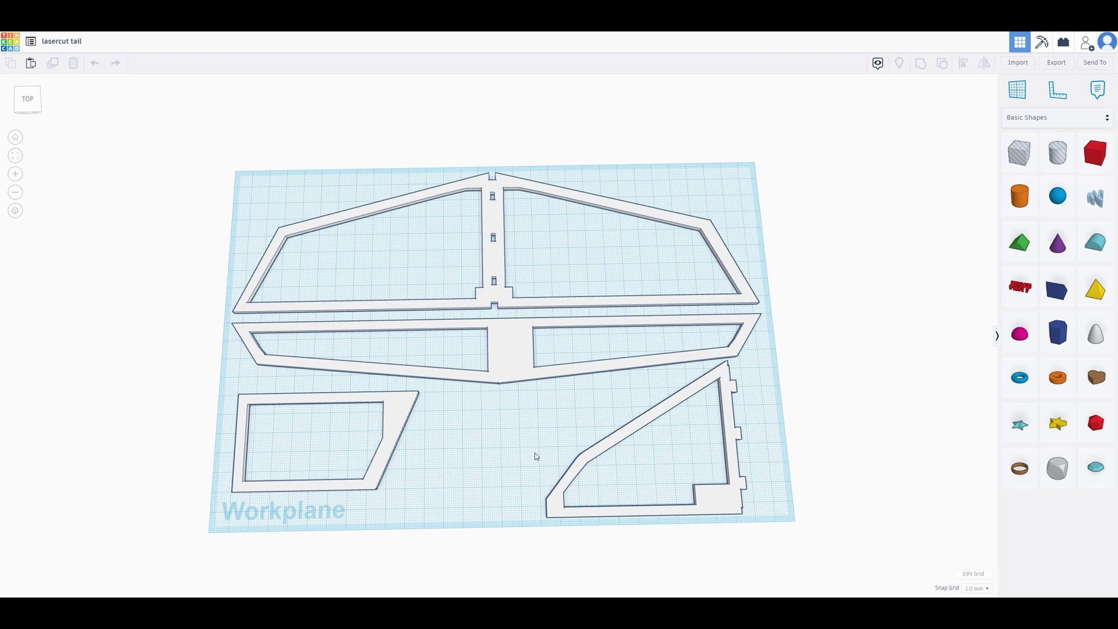
{"action": "right_click_drag", "start_coordinate": [535, 453], "coordinate": [528, 449]}
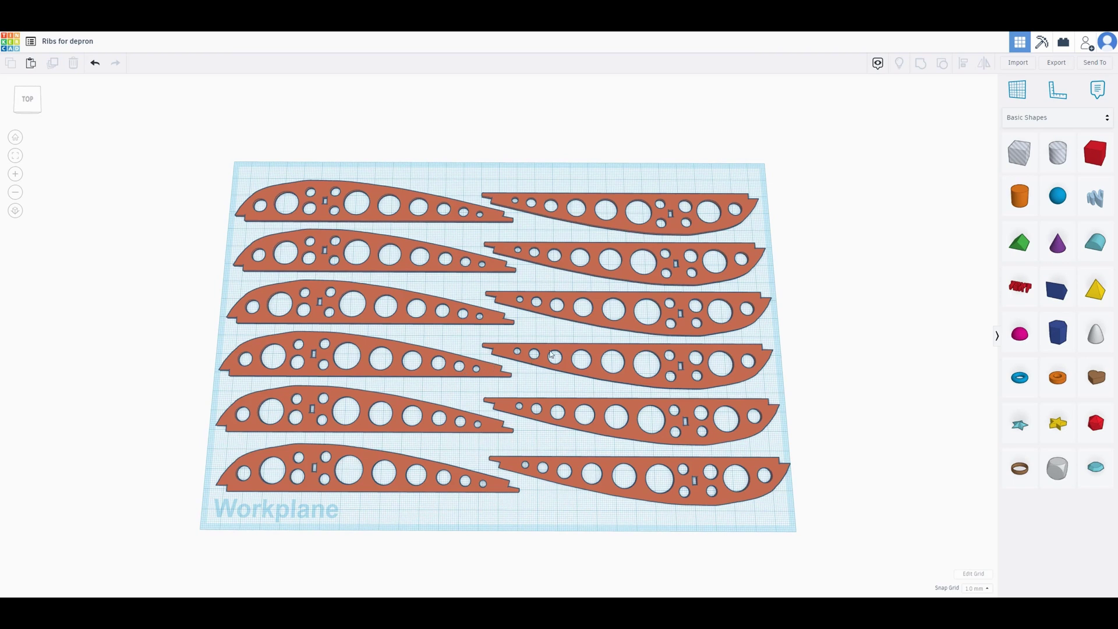
Orbit the view of the twelve perforated wing ribs
{"action": "right_click_drag", "start_coordinate": [827, 334], "coordinate": [828, 316]}
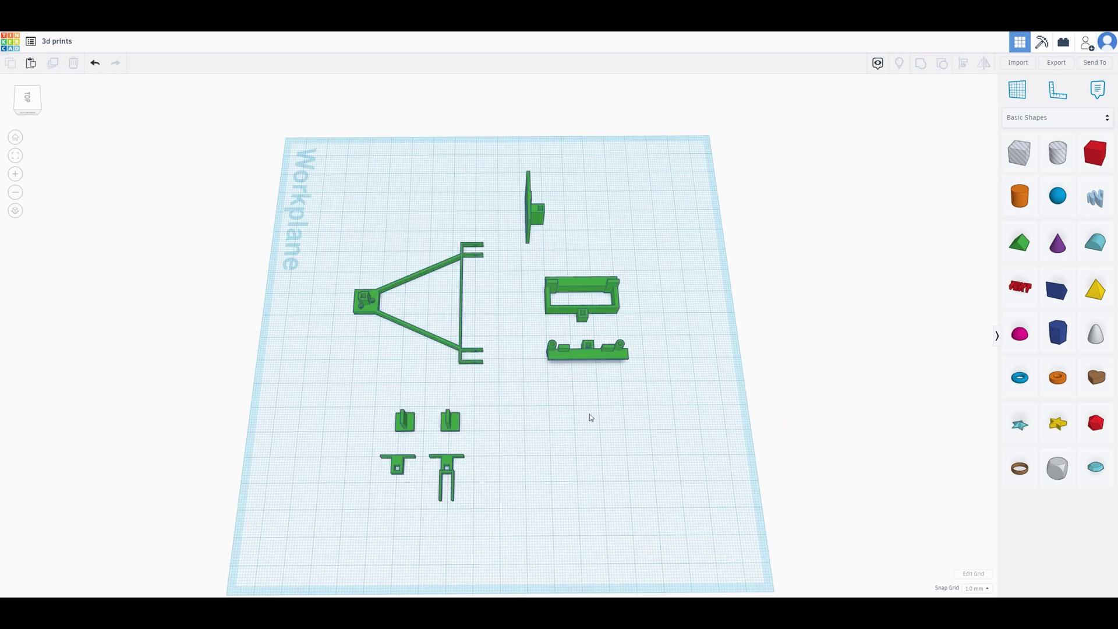
Inspect the triangular frame part by selecting it, then deselecting it
{"action": "right_click_drag", "start_coordinate": [529, 391], "coordinate": [423, 404]}
{"action": "left_click", "coordinate": [417, 243]}
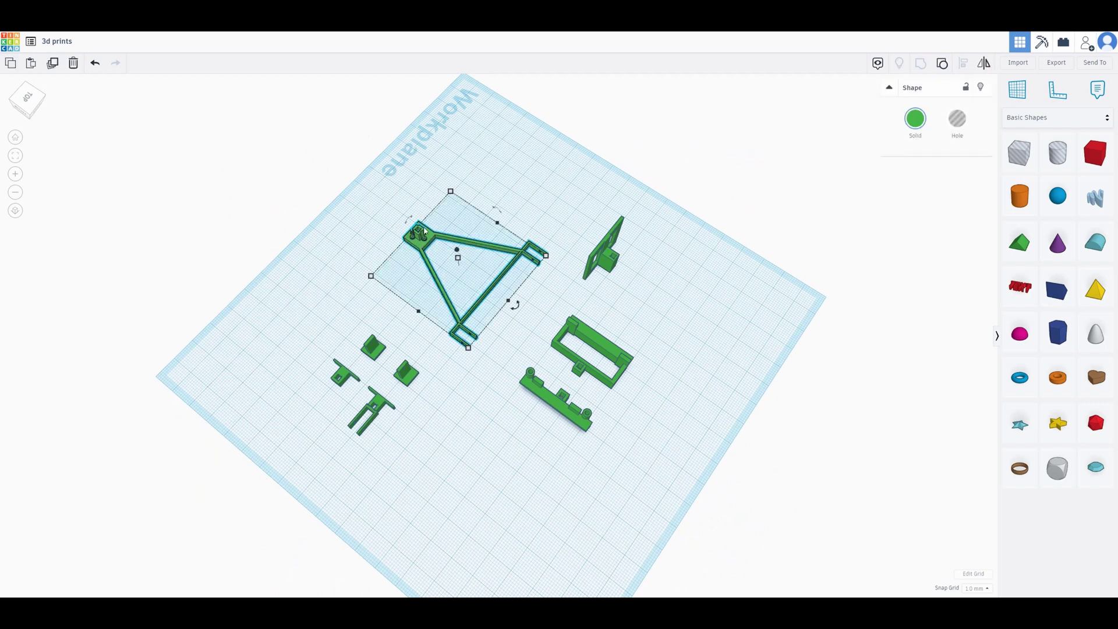
{"action": "left_click", "coordinate": [636, 264]}
Inspect the rectangular frame, long bar and T-shaped parts in turn, then deselect
{"action": "right_click_drag", "start_coordinate": [635, 264], "coordinate": [615, 399]}
{"action": "left_click", "coordinate": [599, 367]}
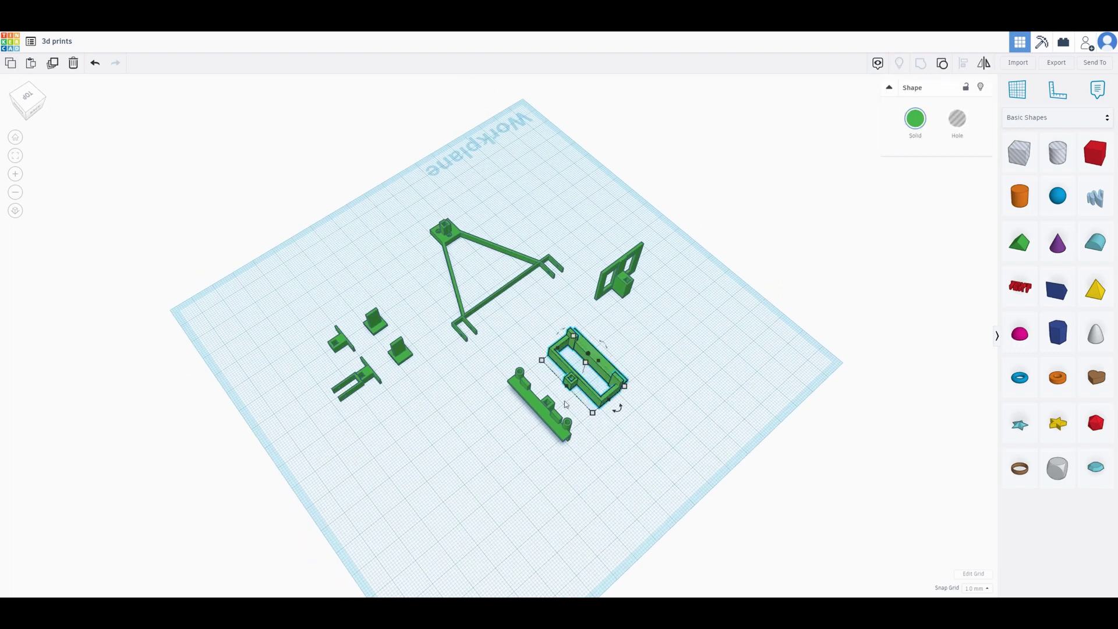
{"action": "left_click", "coordinate": [568, 436]}
{"action": "right_click_drag", "start_coordinate": [574, 444], "coordinate": [439, 482]}
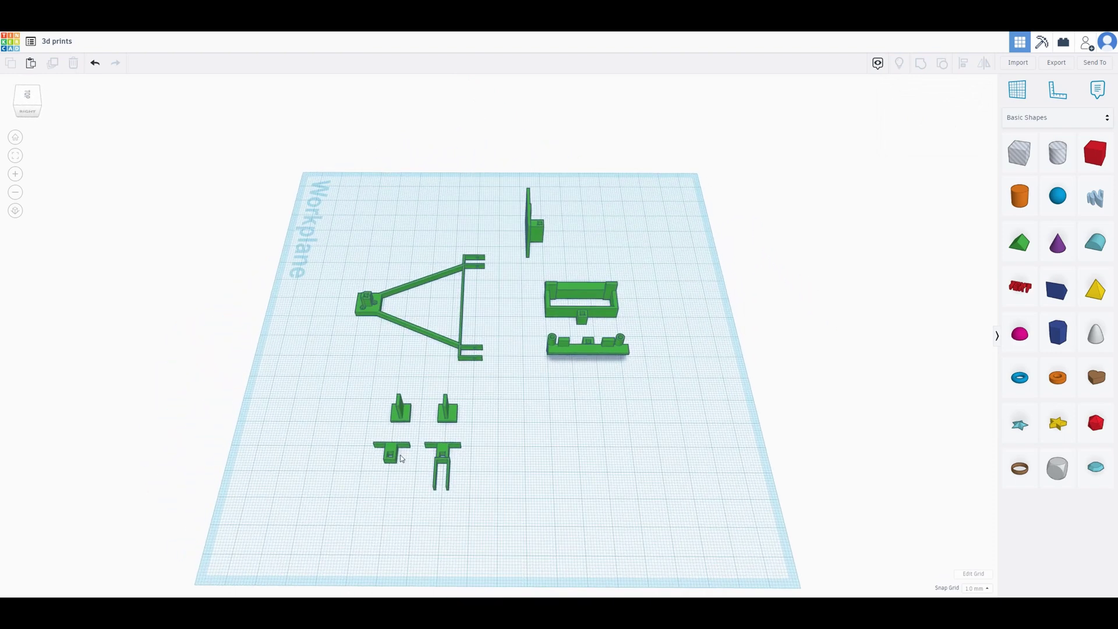
{"action": "left_click", "coordinate": [394, 454]}
{"action": "left_click", "coordinate": [447, 463]}
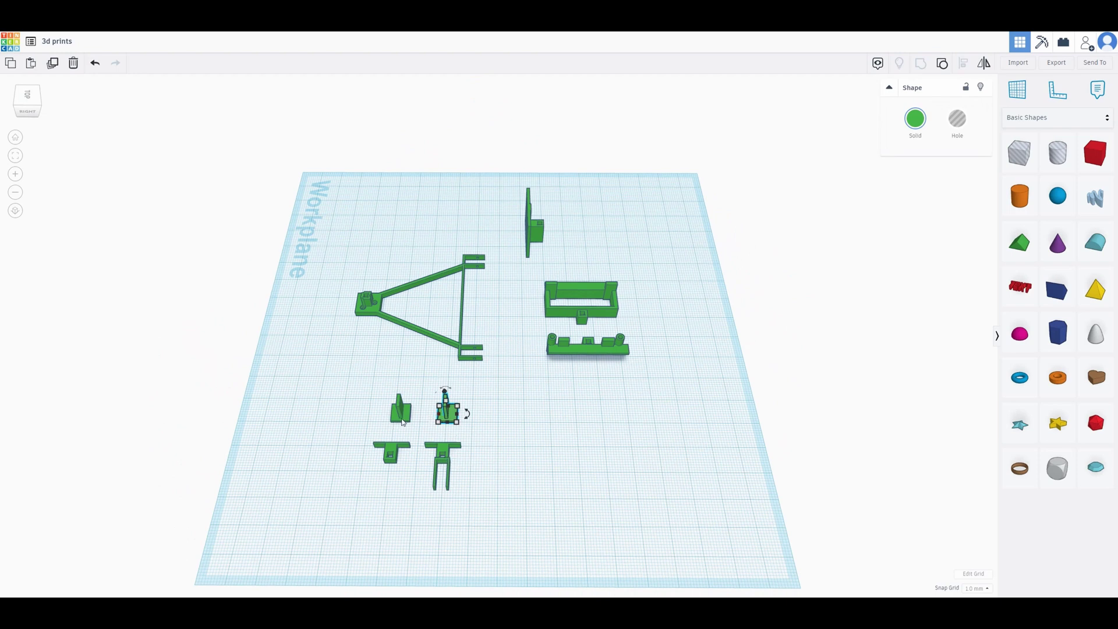
{"action": "left_click", "coordinate": [603, 420]}
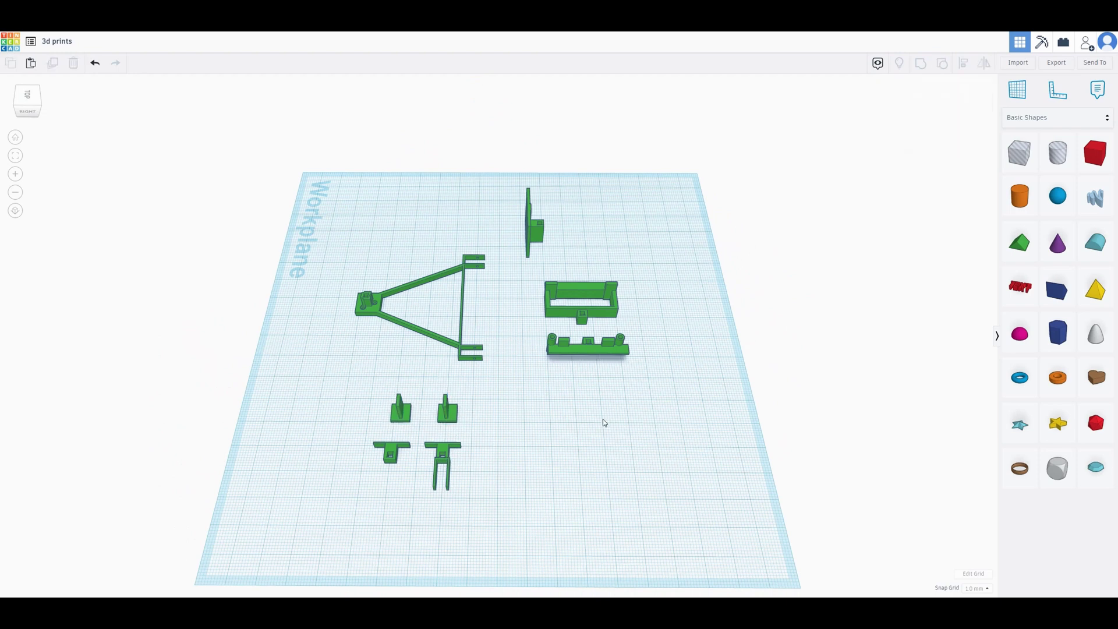
{"action": "right_click_drag", "start_coordinate": [493, 442], "coordinate": [537, 465]}
{"action": "right_click_drag", "start_coordinate": [470, 452], "coordinate": [523, 465]}
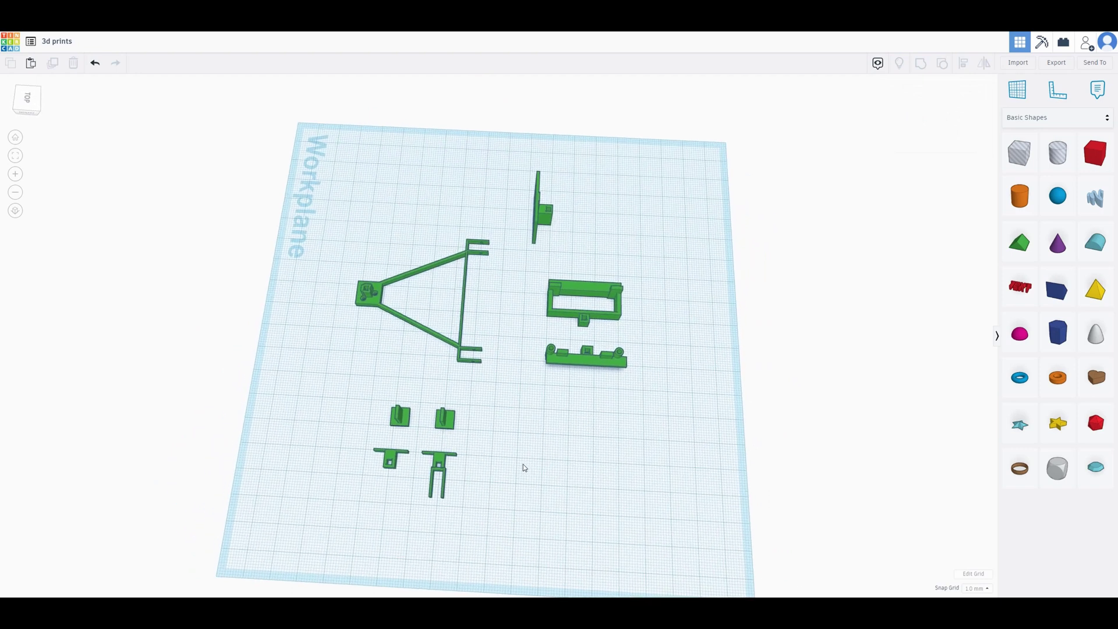